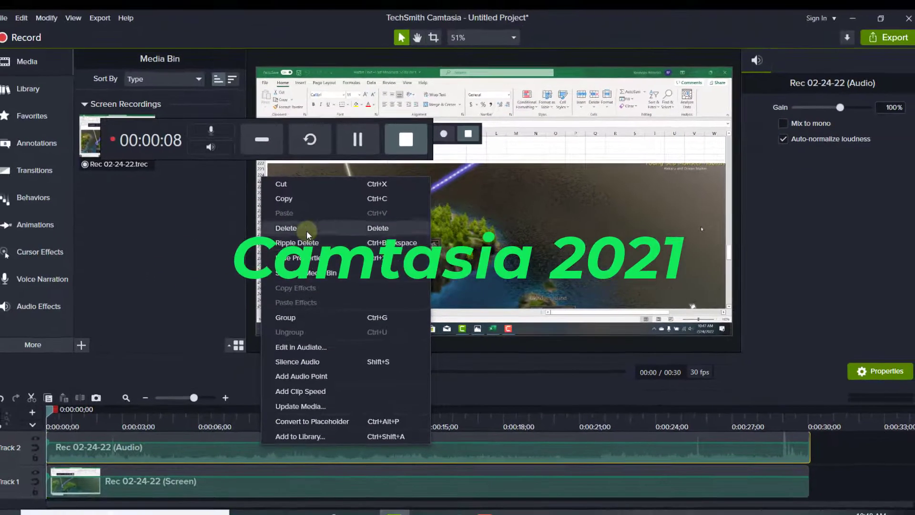
- Delete the Rec 02-24-22 (Audio) clip so only the screen clip stays on Track 1
left_click(282, 225)
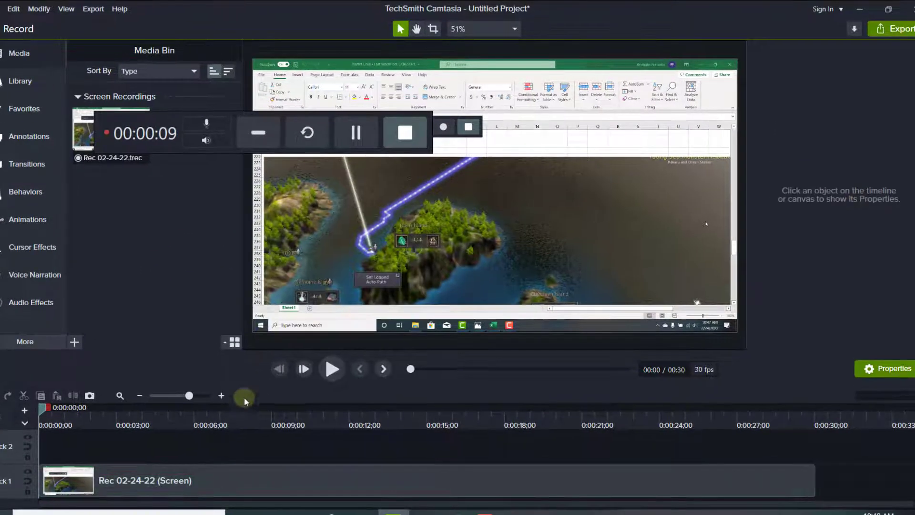
left_click_drag(346, 116, 718, 109)
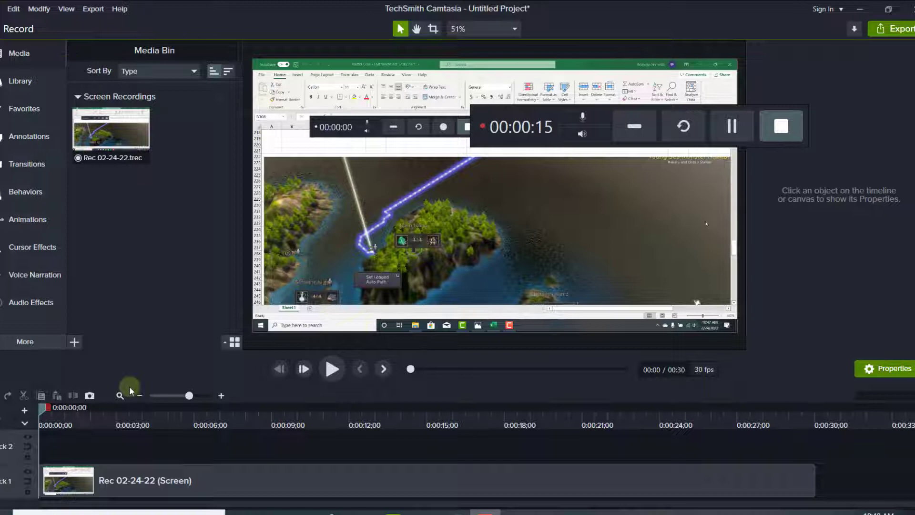
left_click(122, 141)
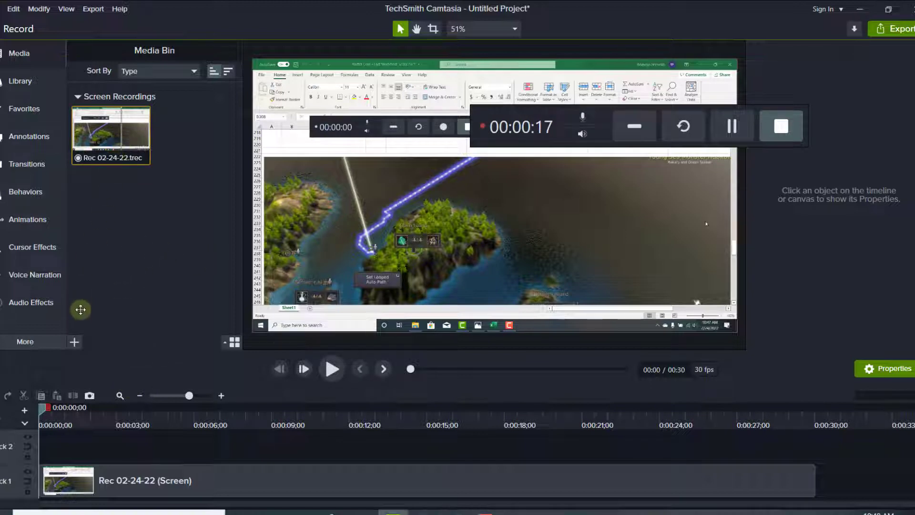
- Preview the map recording's start, then select the screen clip on the canvas to show its properties
left_click(75, 344)
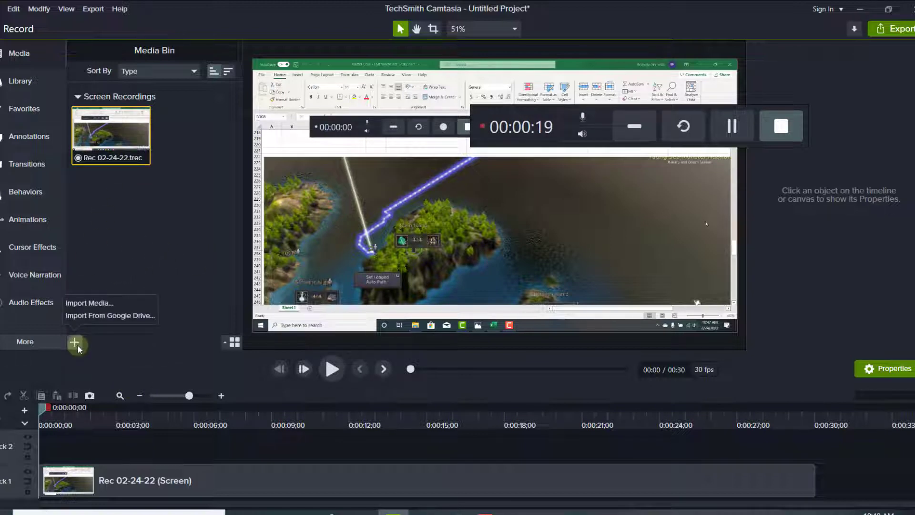
left_click(126, 280)
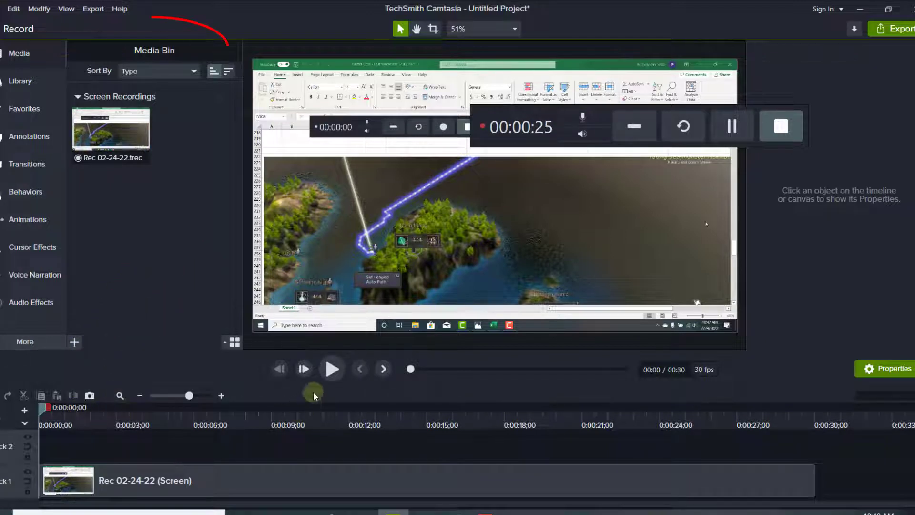
left_click(334, 369)
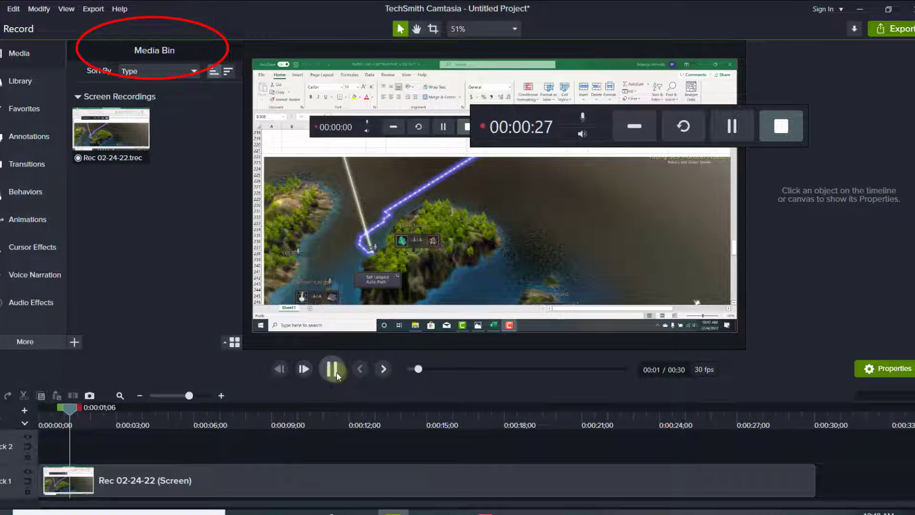
key("space")
left_click(475, 316)
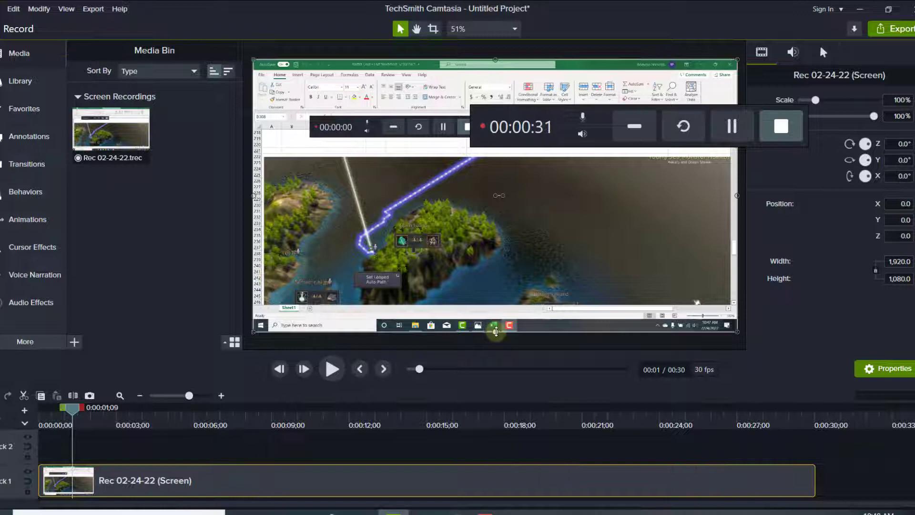
- Crop the spreadsheet rows off top and bottom, then enlarge the map to about 160%
mouse_move(494, 331)
left_mouse_down()
mouse_move(497, 320)
mouse_move(497, 332)
left_mouse_up()
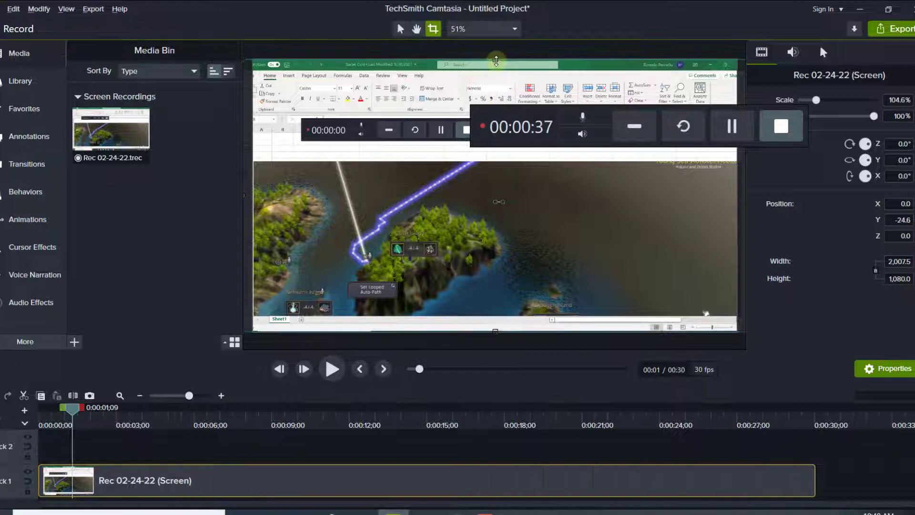
key("alt")
left_click_drag(494, 59, 488, 159)
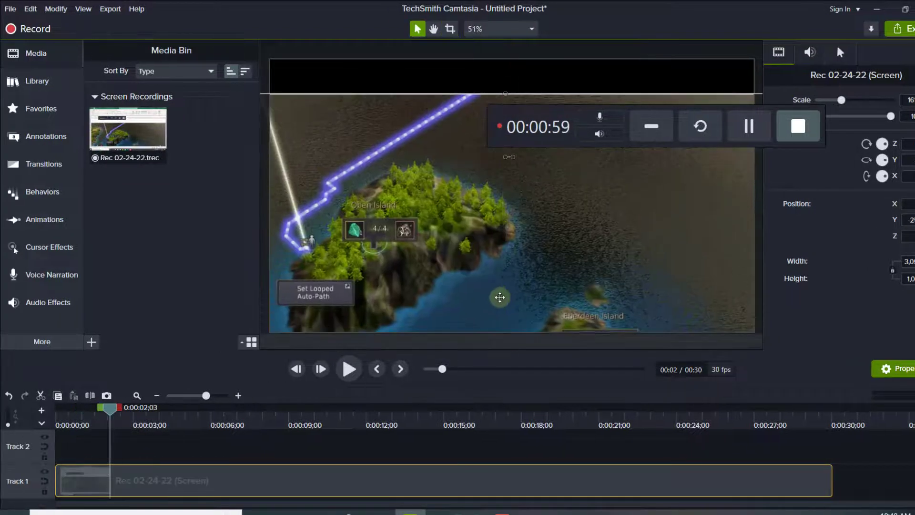
mouse_move(496, 296)
left_mouse_down()
mouse_move(280, 266)
mouse_move(706, 290)
mouse_move(635, 285)
left_mouse_up()
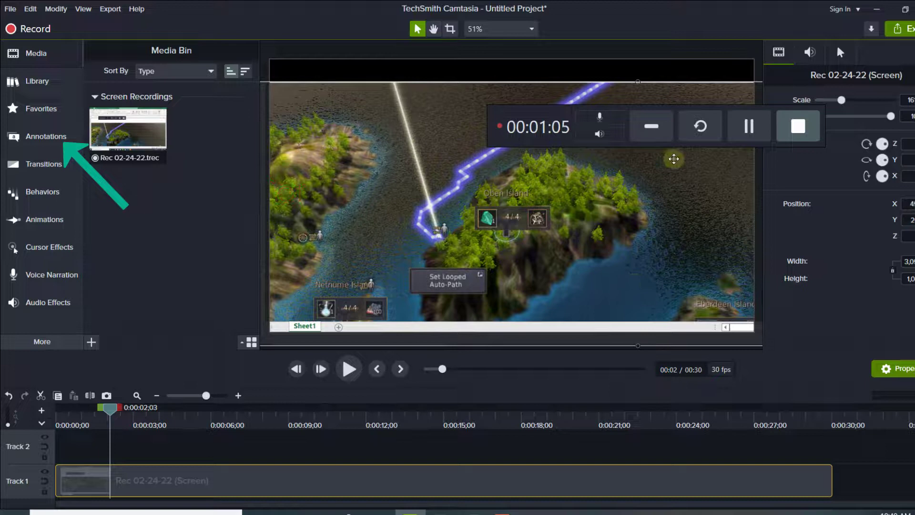
- Enlarge the map slightly, then show the Sketch Motion shapes in the Annotations panel
left_click_drag(744, 134, 844, 387)
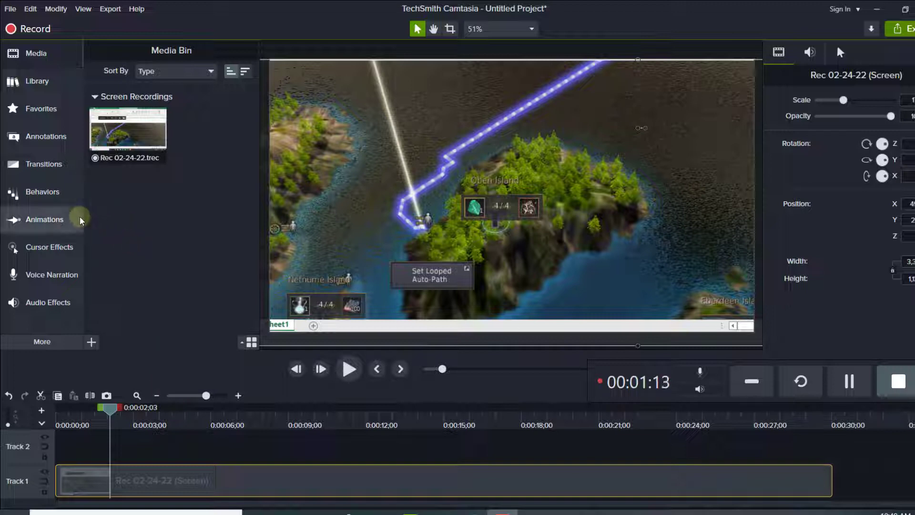
left_click(60, 138)
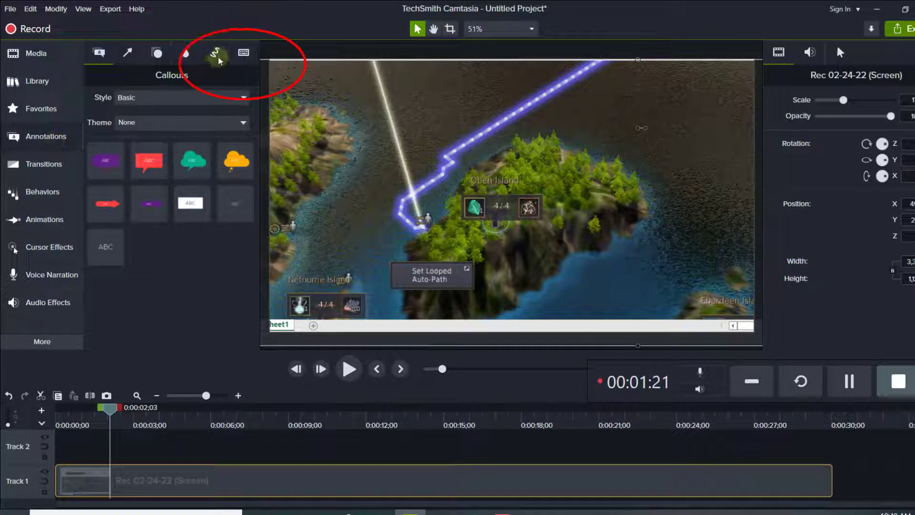
left_click(215, 53)
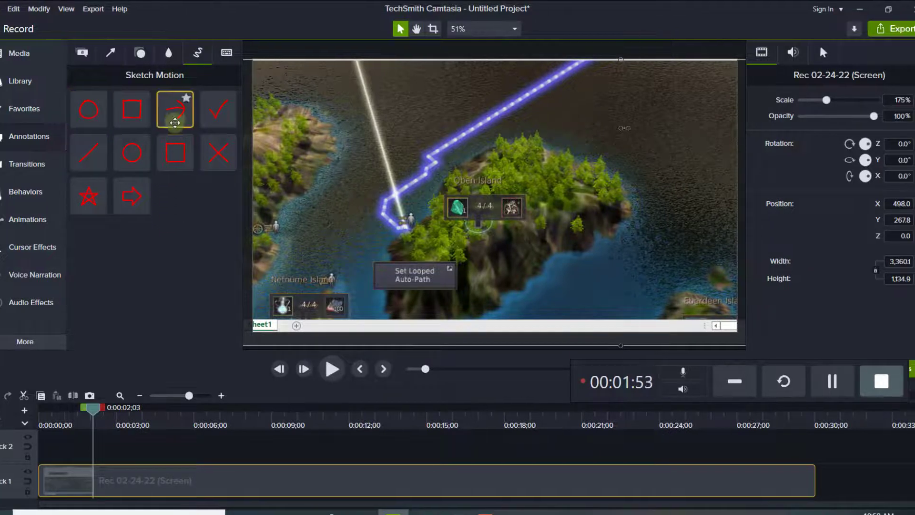
- Add the red sketched arrow to the map beside Oben Island, making it wider and shorter
mouse_move(192, 111)
left_mouse_down()
mouse_move(189, 295)
mouse_move(157, 446)
mouse_move(64, 442)
left_mouse_up()
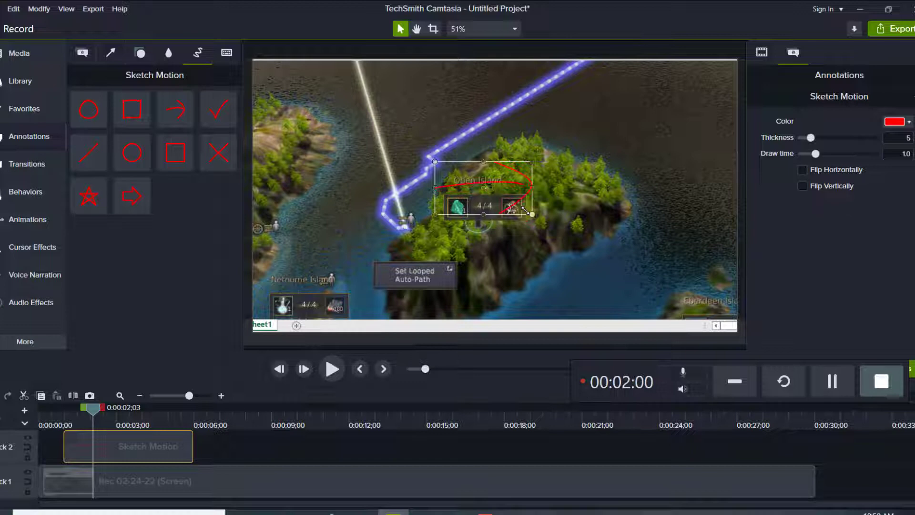
mouse_move(554, 228)
left_mouse_down()
mouse_move(596, 215)
mouse_move(465, 217)
mouse_move(386, 239)
mouse_move(342, 235)
left_mouse_up()
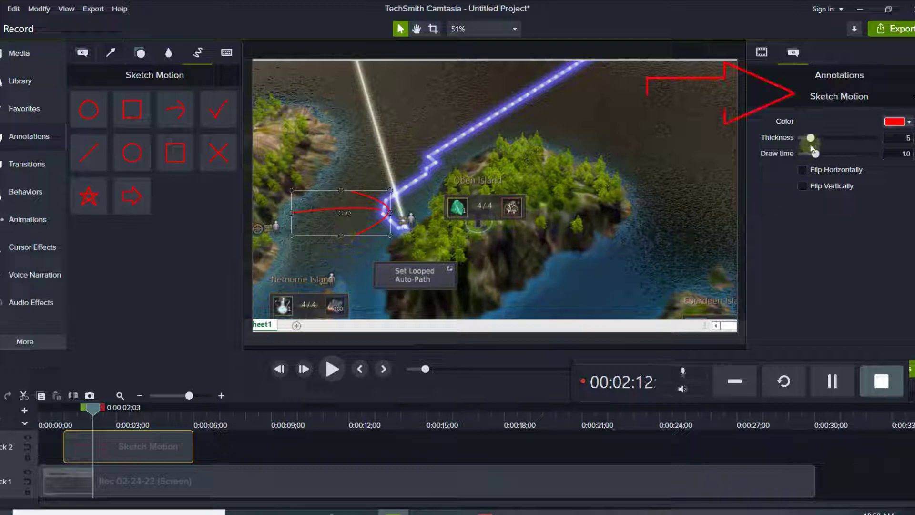
- Set the red arrow's thickness to 12 and draw time to 1.1, keeping its colour red
left_click_drag(811, 141, 841, 142)
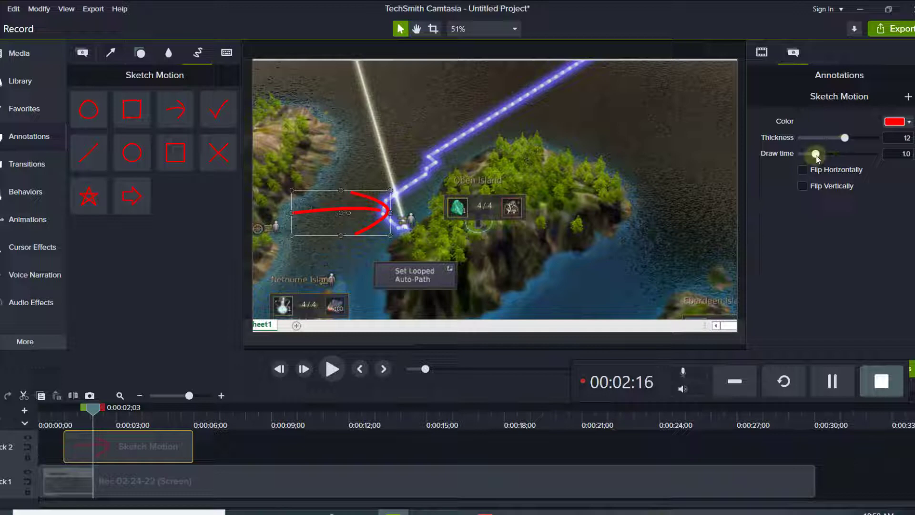
left_click(909, 123)
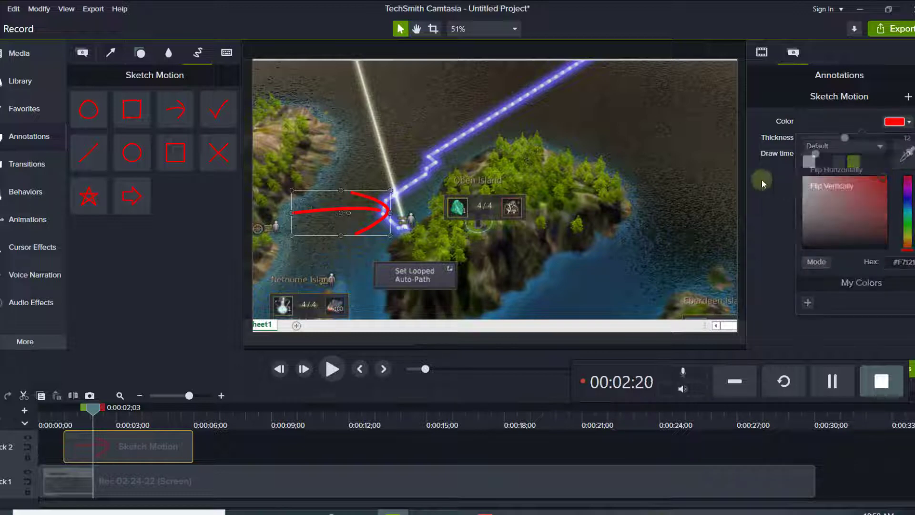
left_click(832, 164)
left_click_drag(818, 156, 839, 154)
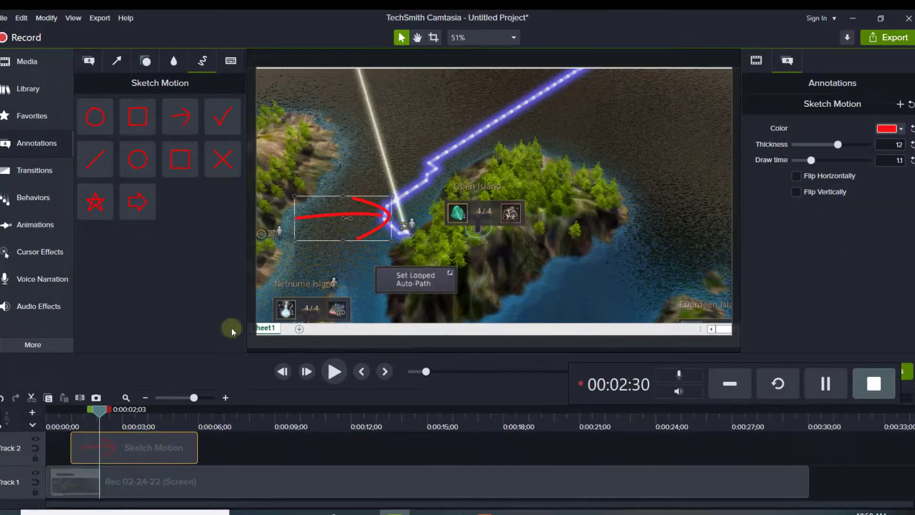
- Preview the arrow animation, then trim its Track 2 clip to end near 0:00:03;27
left_click(334, 375)
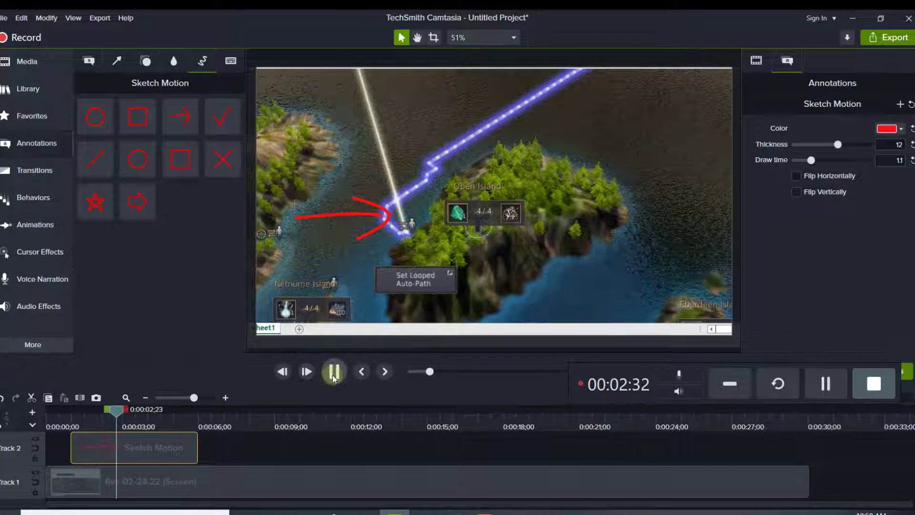
left_click_drag(128, 409, 65, 422)
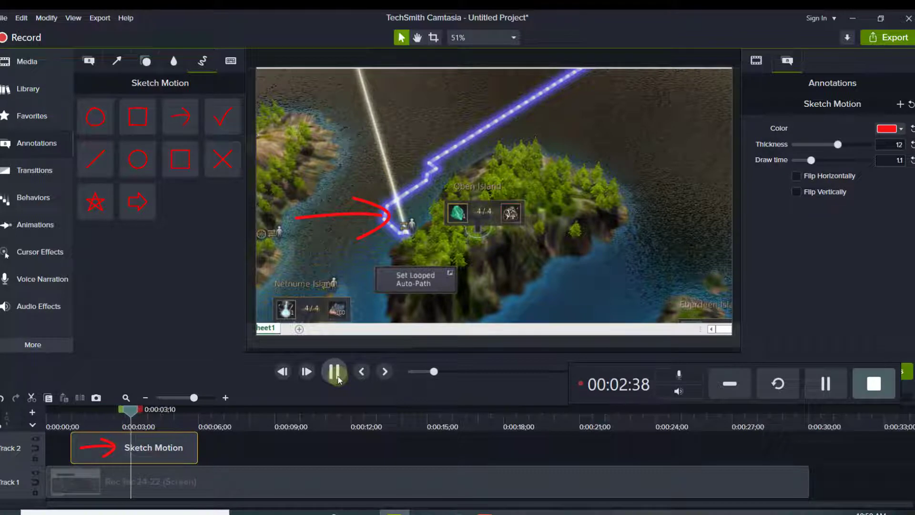
left_click(337, 374)
mouse_move(199, 451)
left_mouse_down()
mouse_move(142, 448)
mouse_move(241, 447)
mouse_move(154, 448)
left_mouse_up()
- Leave the arrow unflipped and rotate it to point down at the path's end near Oben Island
left_click(797, 176)
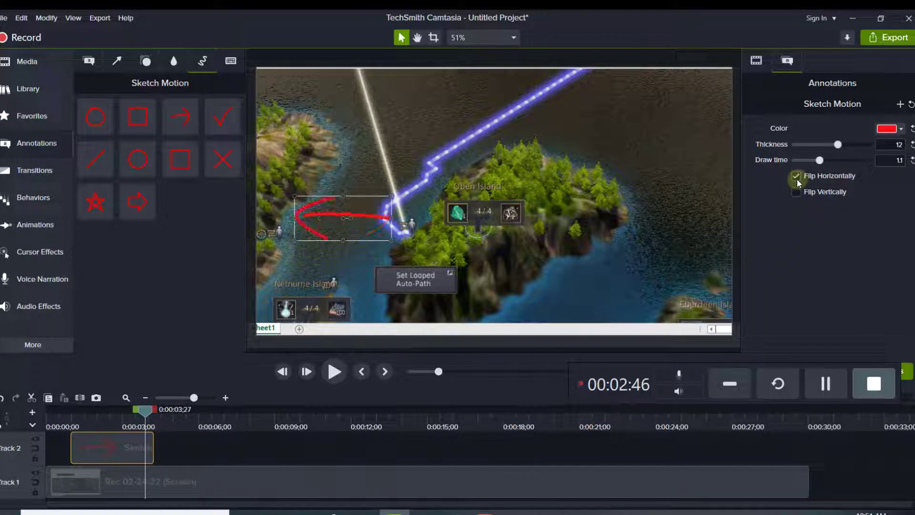
left_click(797, 176)
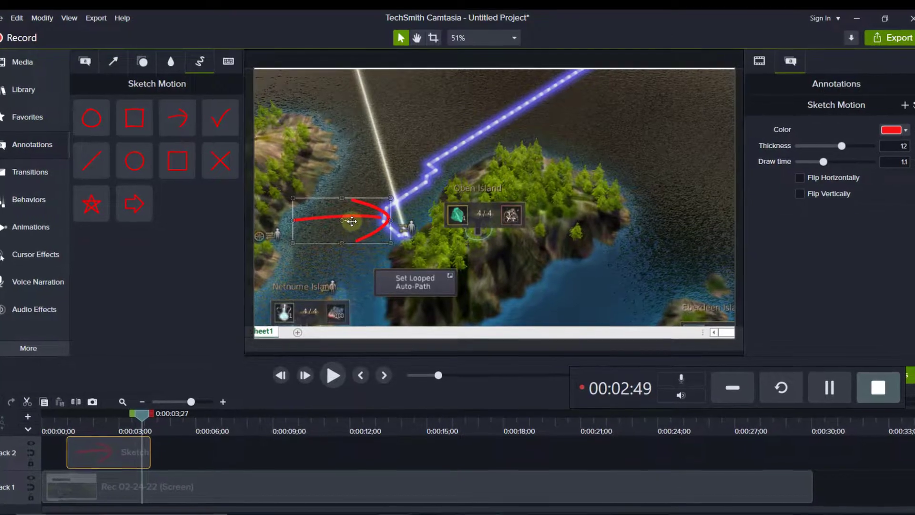
mouse_move(348, 215)
left_mouse_down()
mouse_move(353, 235)
mouse_move(397, 200)
mouse_move(422, 194)
mouse_move(398, 184)
mouse_move(442, 165)
left_mouse_up()
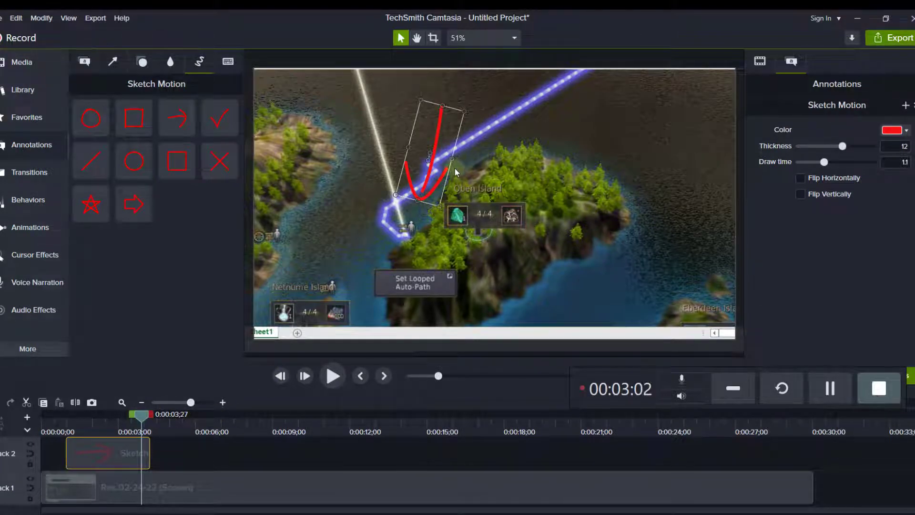
- Move the downward arrow clip to about 9 seconds and add a block-arrow sketch at Track 2's start
mouse_move(141, 415)
left_mouse_down()
mouse_move(92, 418)
mouse_move(68, 433)
left_mouse_up()
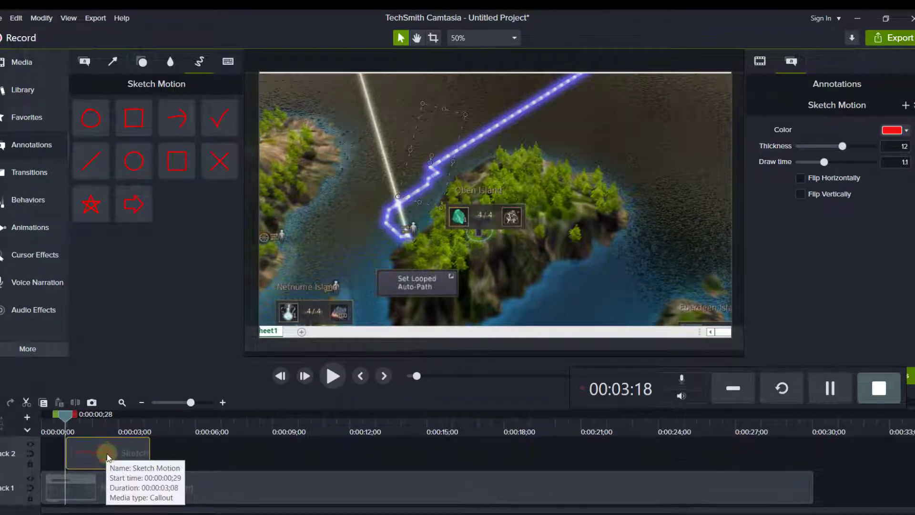
left_click_drag(107, 453, 322, 454)
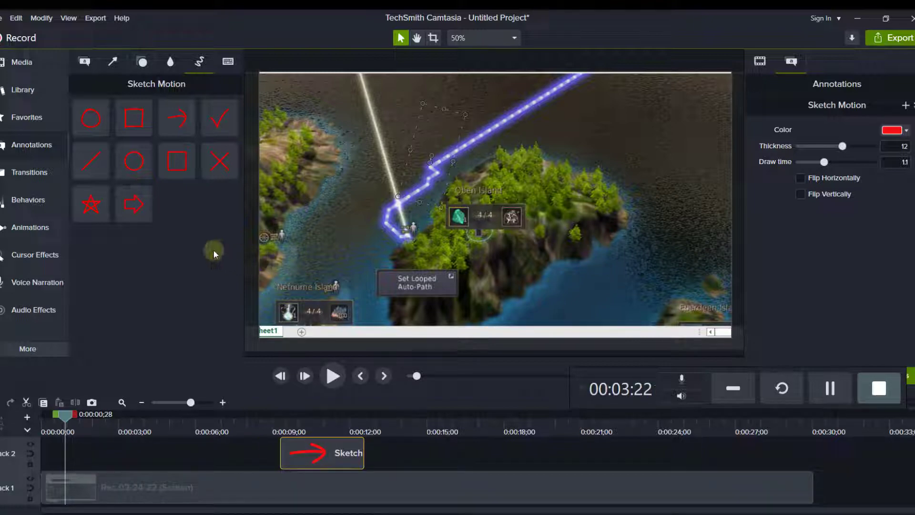
mouse_move(146, 222)
left_mouse_down()
mouse_move(125, 454)
mouse_move(70, 452)
left_mouse_up()
- Place the block arrow beside the glowing path's end, shrink it, and thicken its outline
left_click(333, 376)
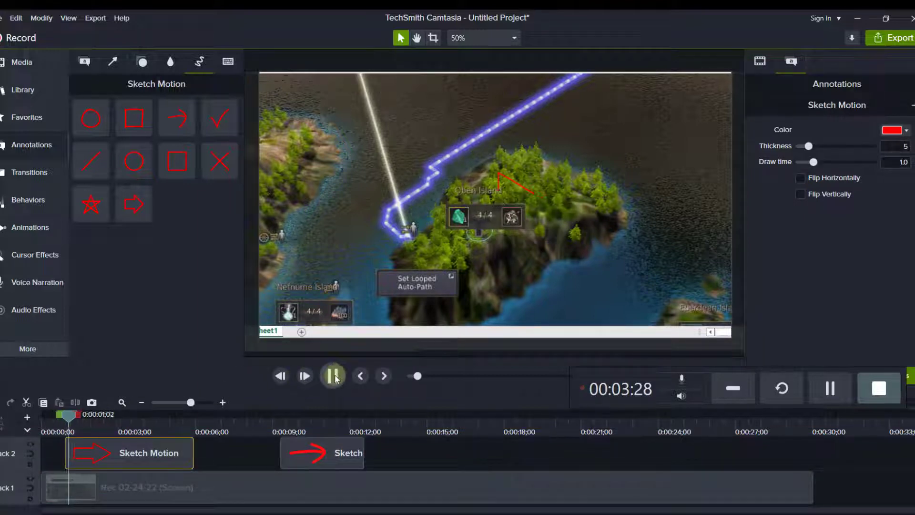
left_click(333, 376)
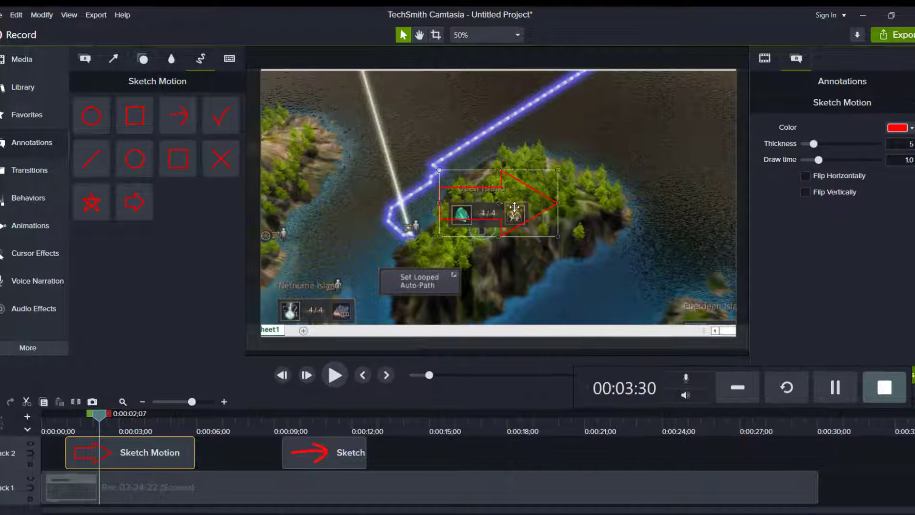
left_click_drag(518, 210, 379, 230)
left_click_drag(647, 30, 631, 31)
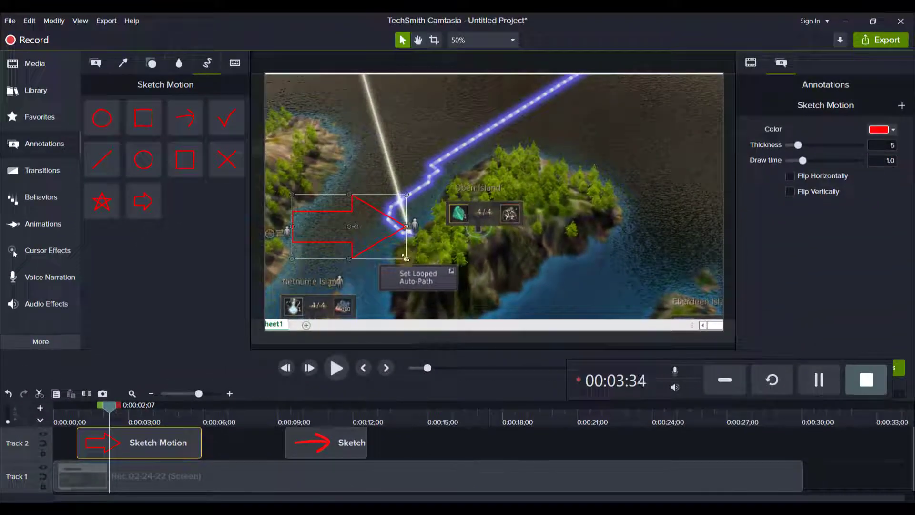
mouse_move(405, 258)
left_mouse_down()
mouse_move(373, 234)
mouse_move(376, 225)
left_mouse_up()
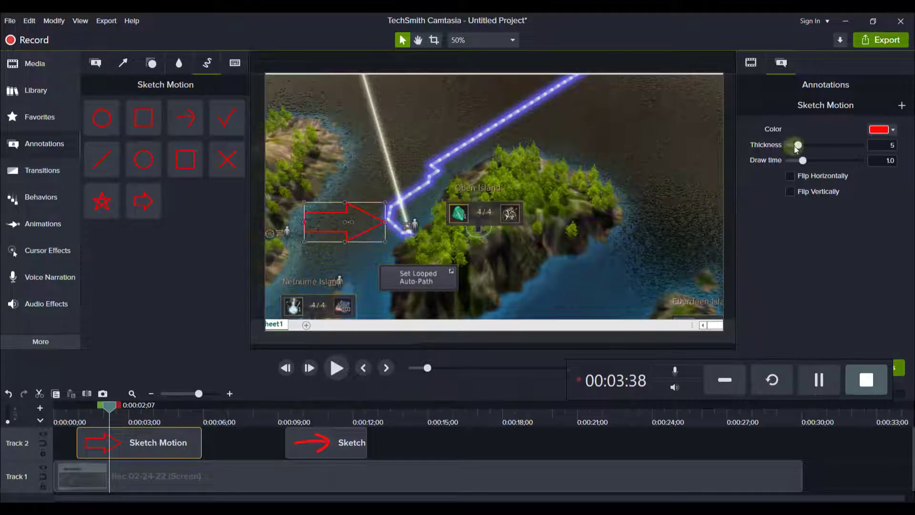
mouse_move(819, 145)
left_mouse_down()
mouse_move(835, 141)
mouse_move(826, 150)
left_mouse_up()
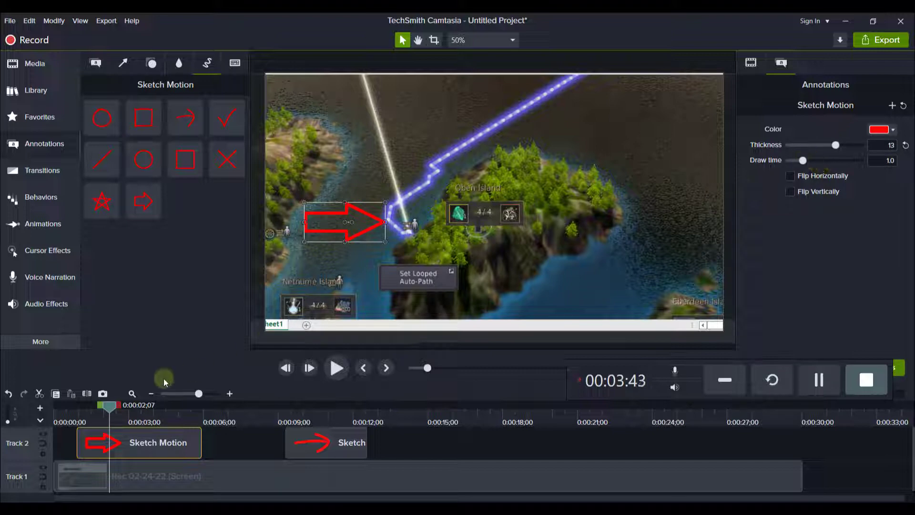
- Preview the block arrow drawing and trim its clip to about 2 seconds
left_click_drag(109, 405, 74, 408)
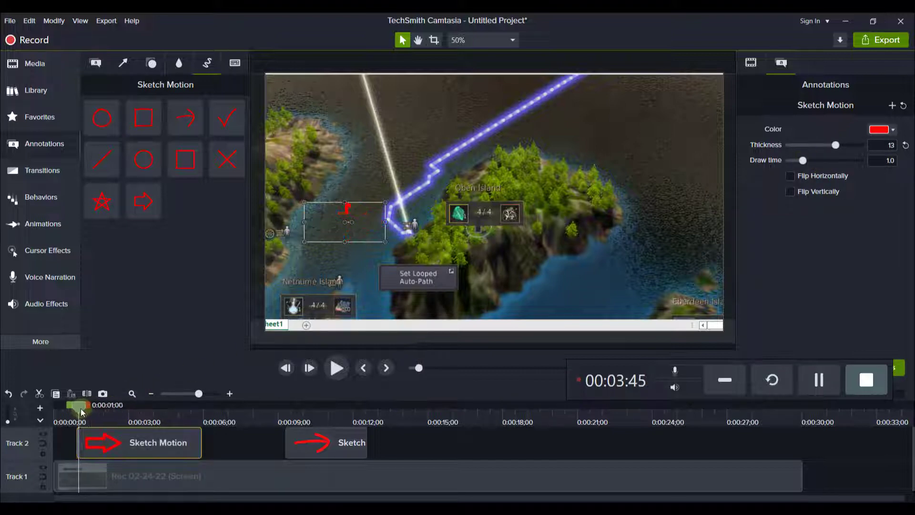
left_click(336, 371)
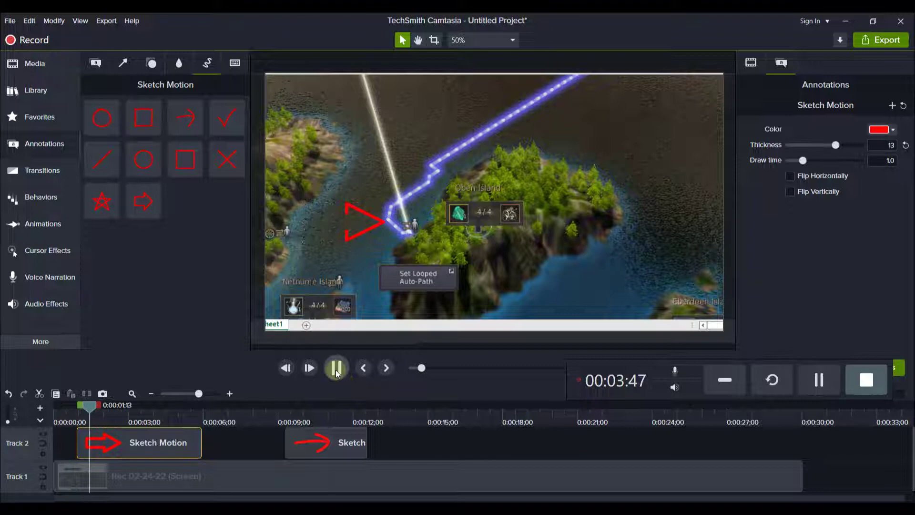
left_click(336, 370)
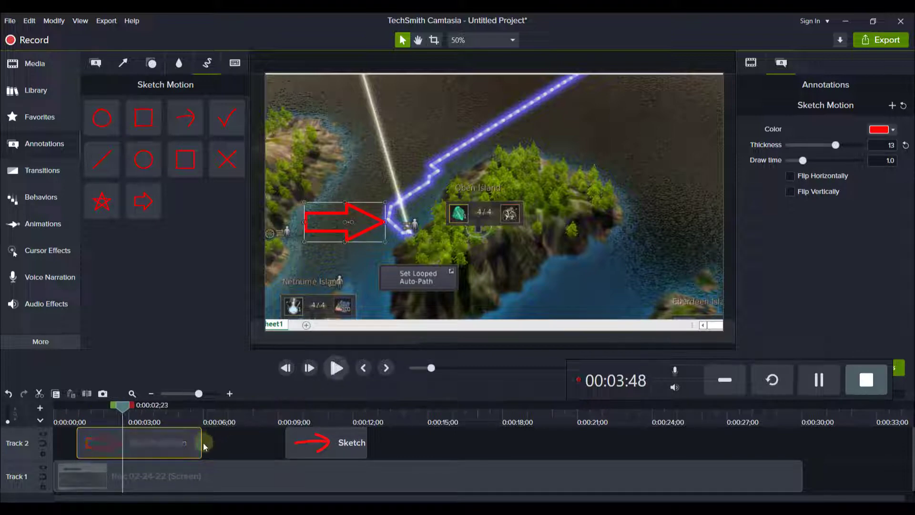
mouse_move(200, 443)
left_mouse_down()
mouse_move(129, 443)
mouse_move(92, 412)
mouse_move(75, 413)
left_mouse_up()
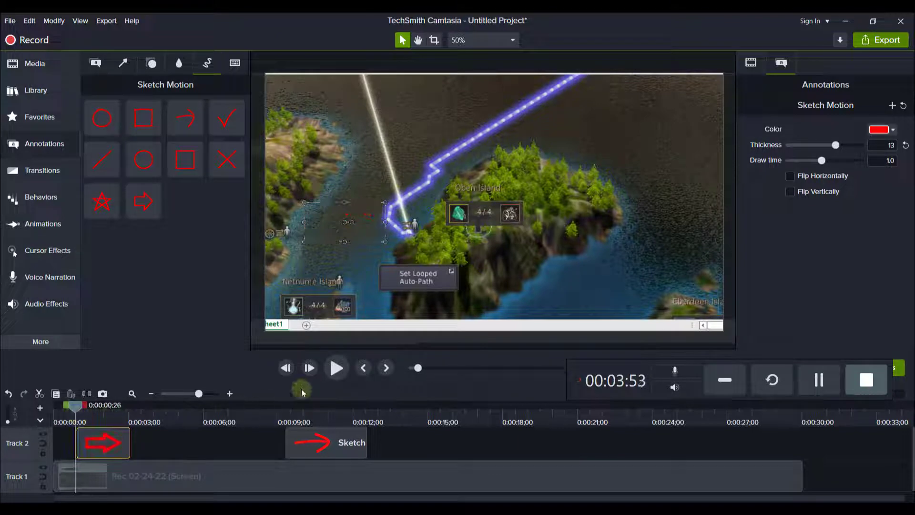
left_click(335, 370)
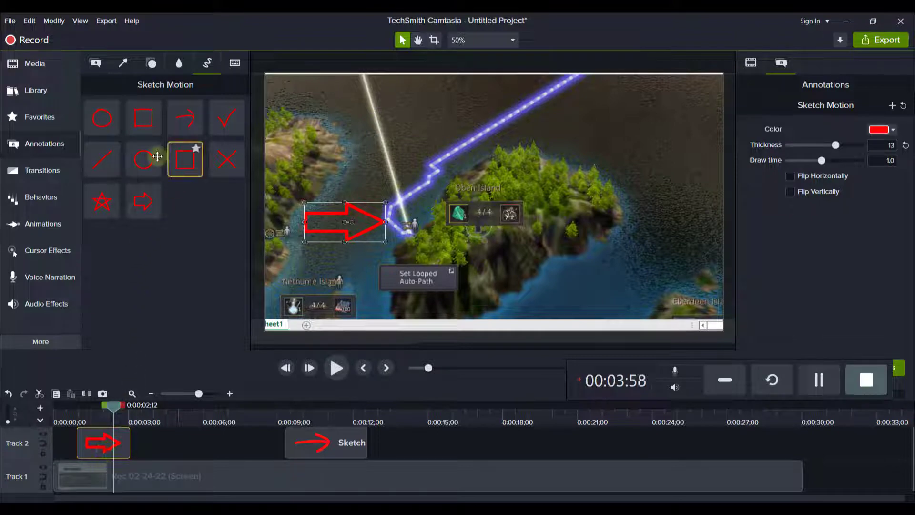
- Add a Sketch Motion ellipse to Track 2 right after the arrow and trim it shorter
left_click_drag(139, 165, 148, 458)
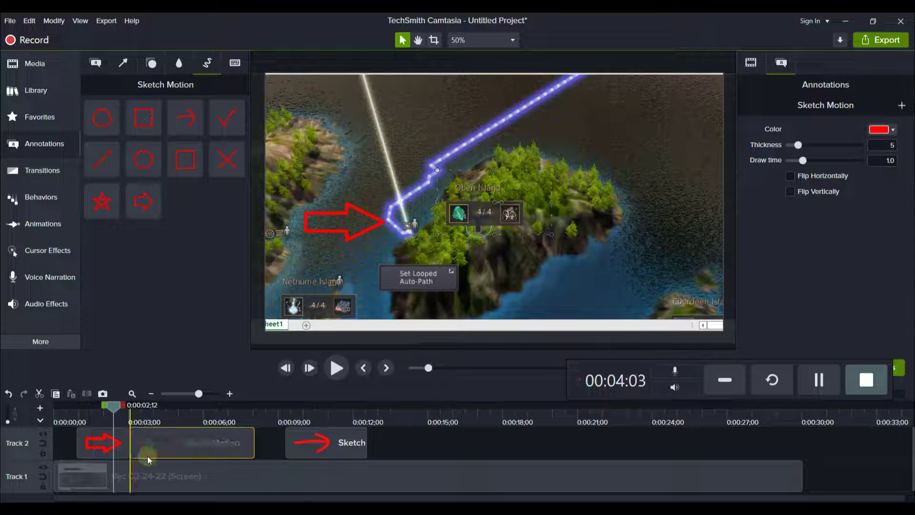
left_click_drag(252, 444, 184, 447)
left_click_drag(120, 408, 135, 412)
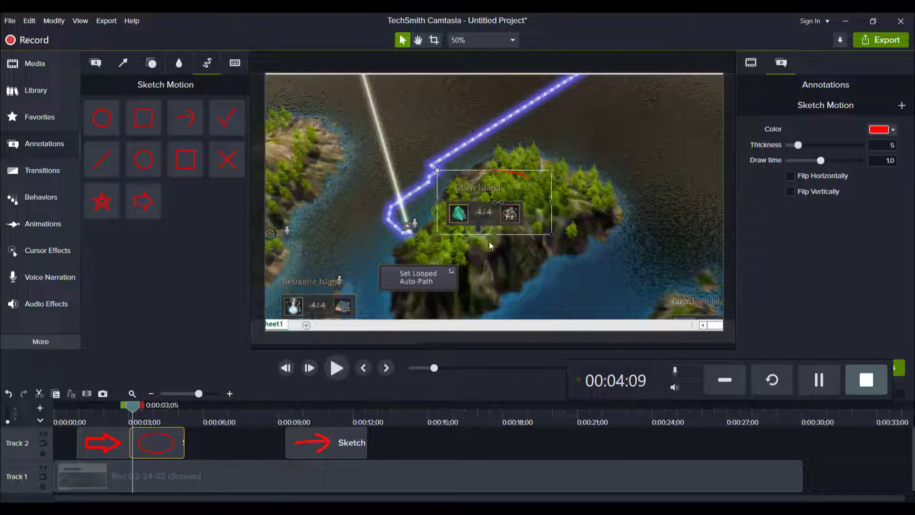
- Preview the ellipse drawing in, move it over the Oben Island label, and set thickness 13
left_click(336, 368)
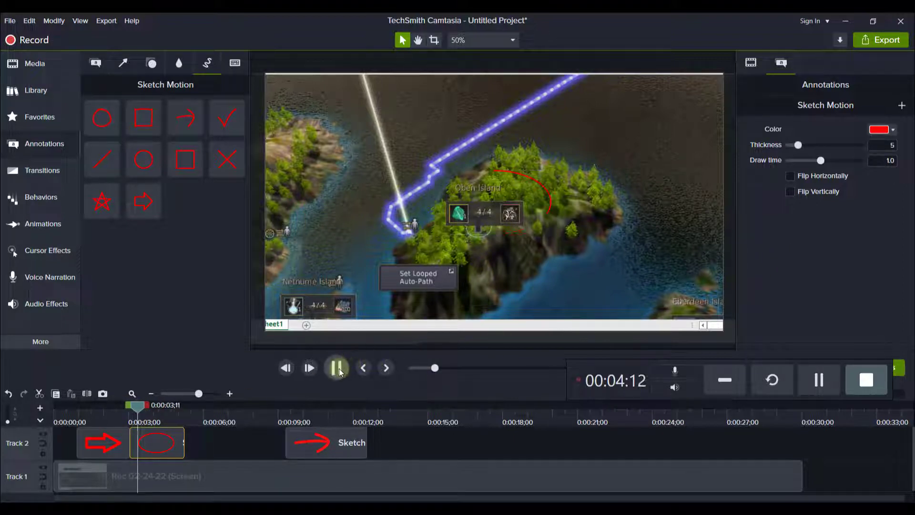
key("space")
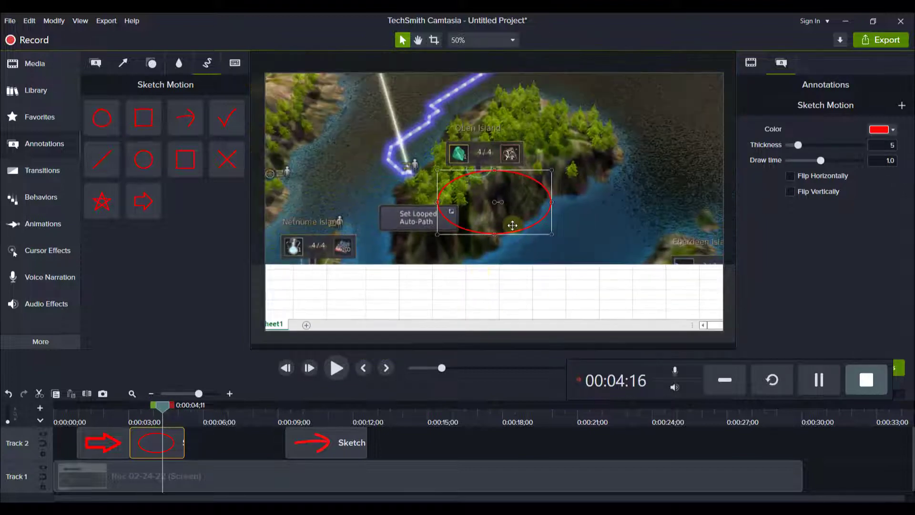
mouse_move(508, 217)
left_mouse_down()
mouse_move(502, 192)
mouse_move(449, 171)
mouse_move(531, 184)
left_mouse_up()
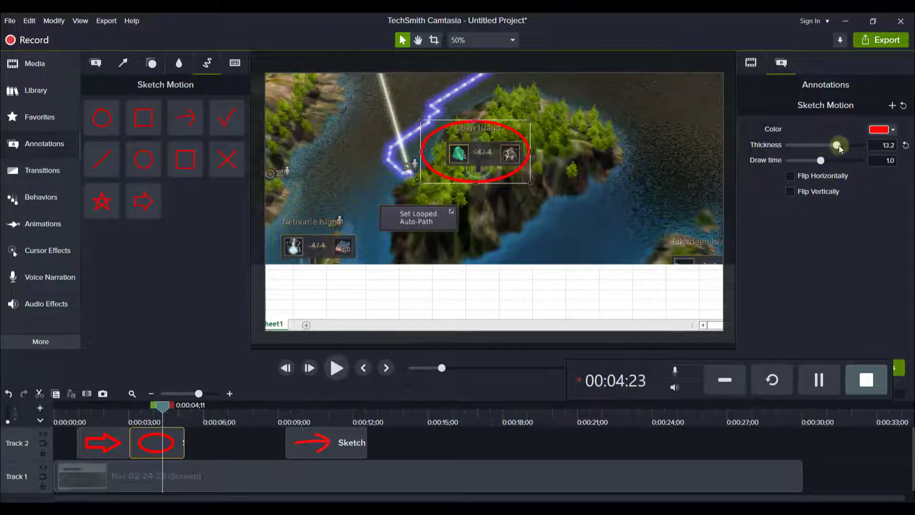
left_click_drag(840, 150, 838, 149)
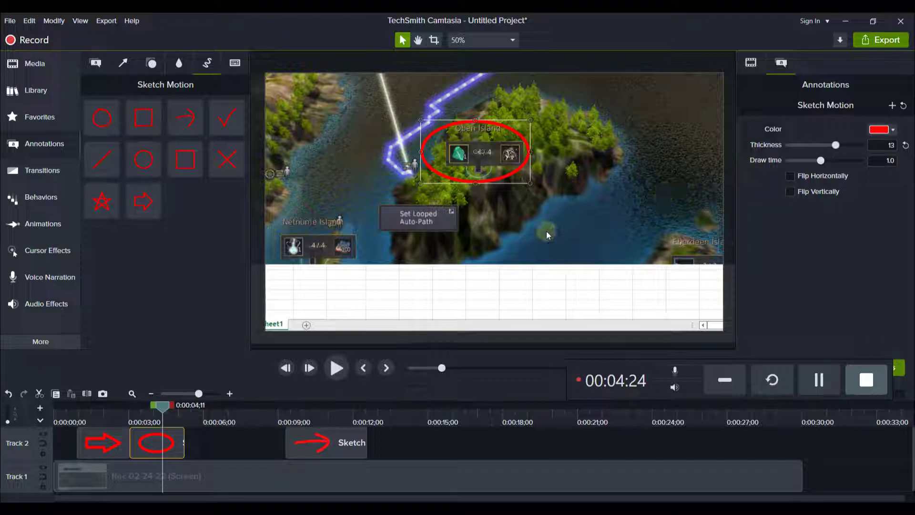
- Shift the map recording down and crop off the spreadsheet strip below the map
left_click(497, 306)
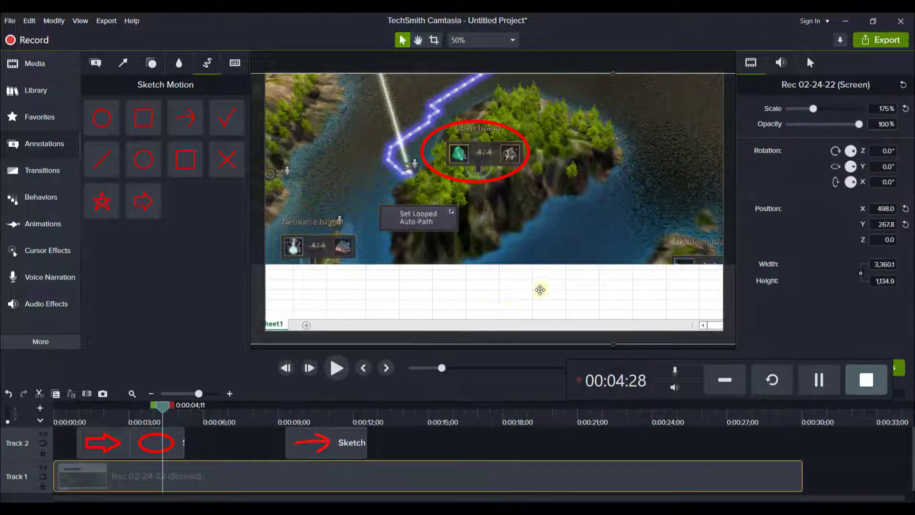
scroll(506, 299, "down", 1)
left_click_drag(506, 299, 505, 308)
key("alt")
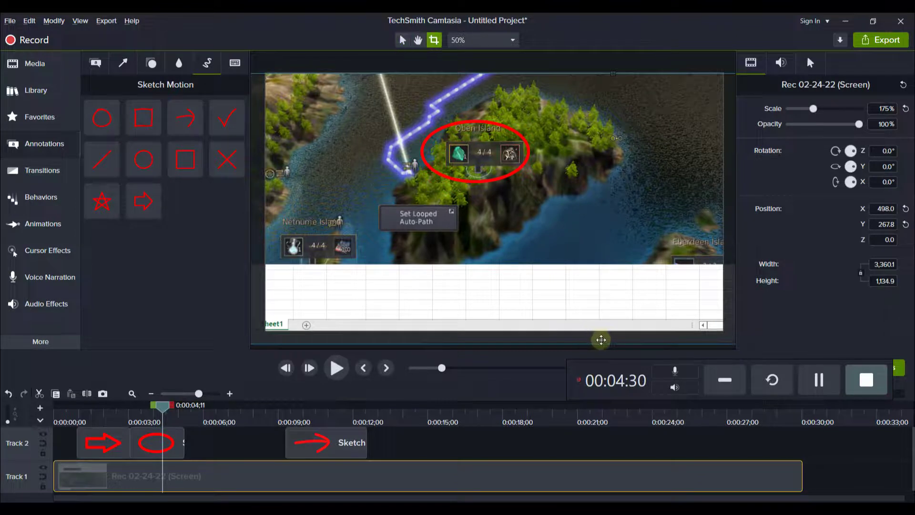
mouse_move(612, 343)
left_mouse_down()
mouse_move(611, 263)
mouse_move(611, 325)
left_mouse_up()
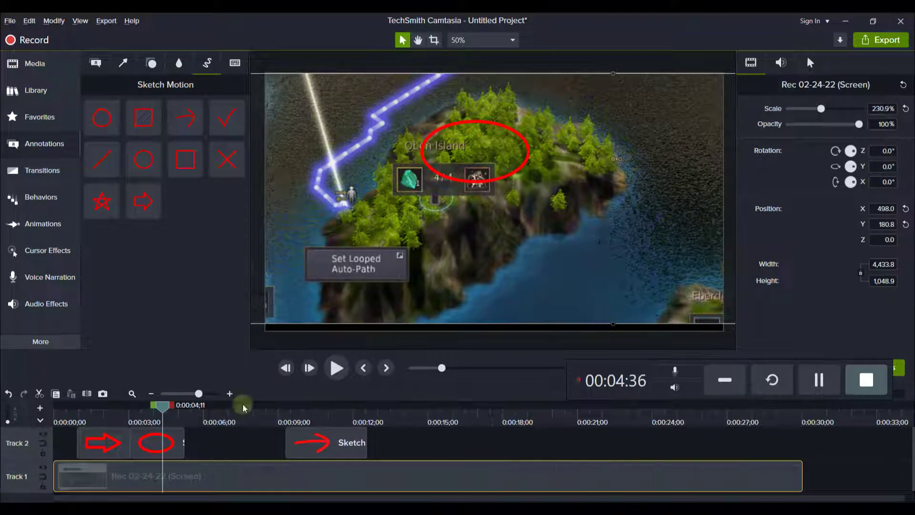
- Review the new framing, move the arrow down-left, and shift and enlarge the map to about 233%
left_click_drag(163, 406, 64, 406)
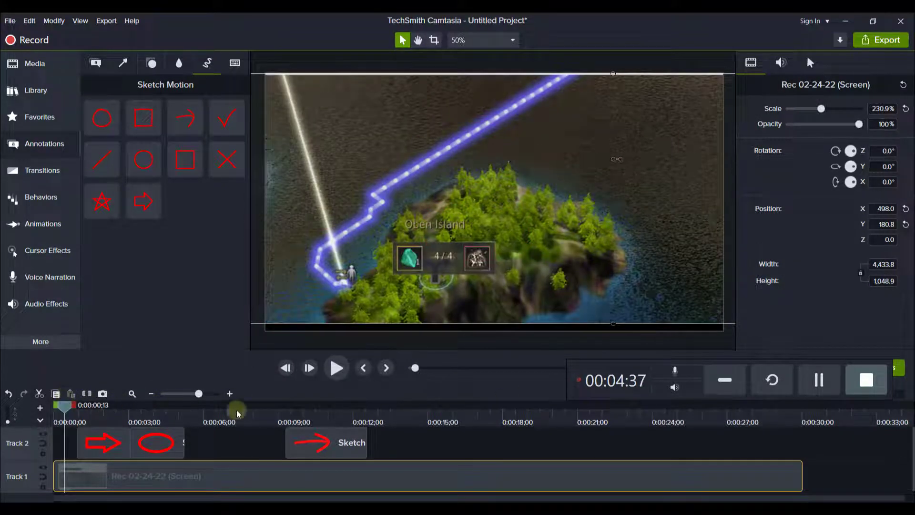
left_click(333, 378)
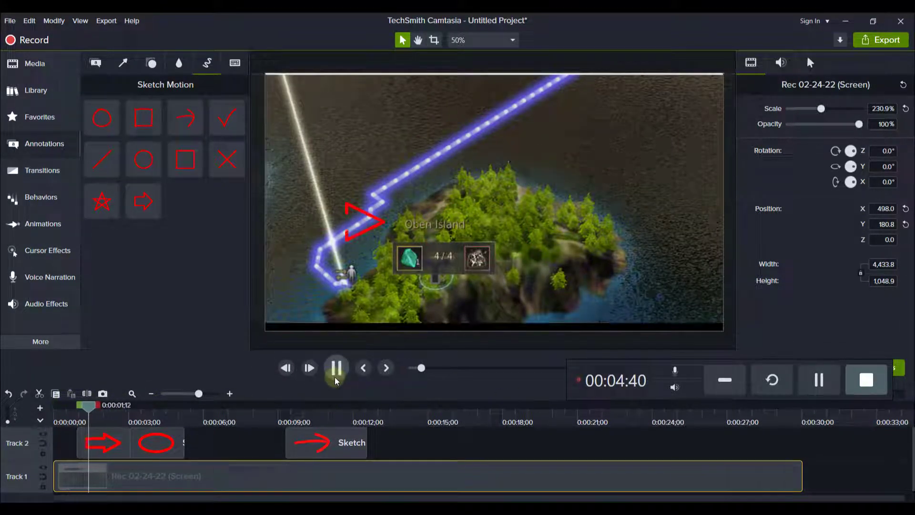
key("space")
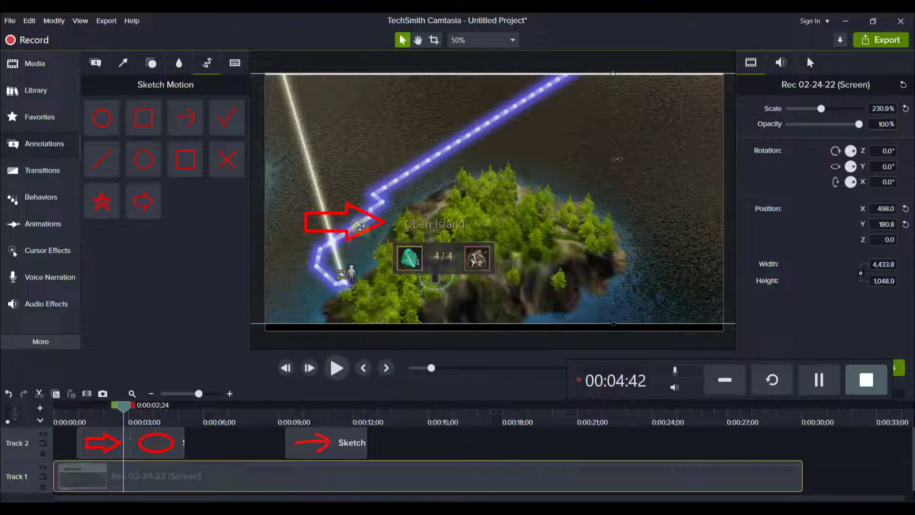
left_click_drag(363, 228, 308, 275)
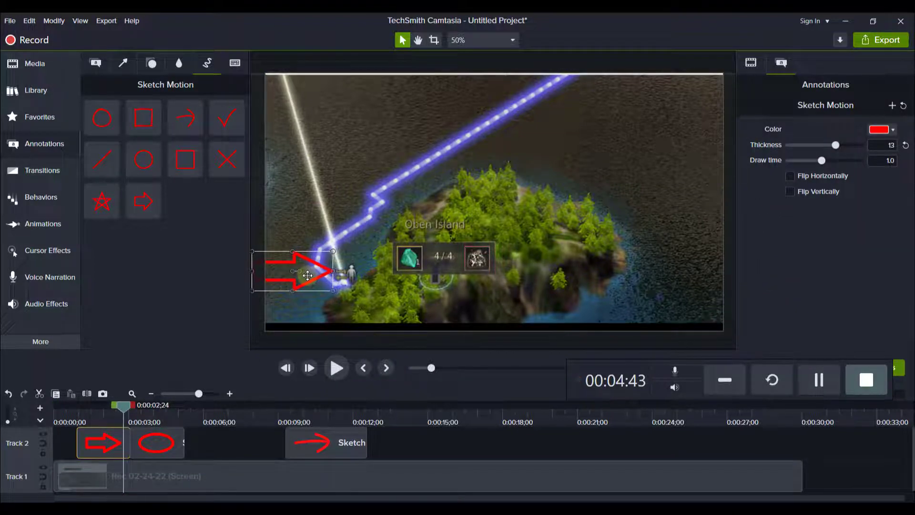
left_click_drag(439, 315, 463, 319)
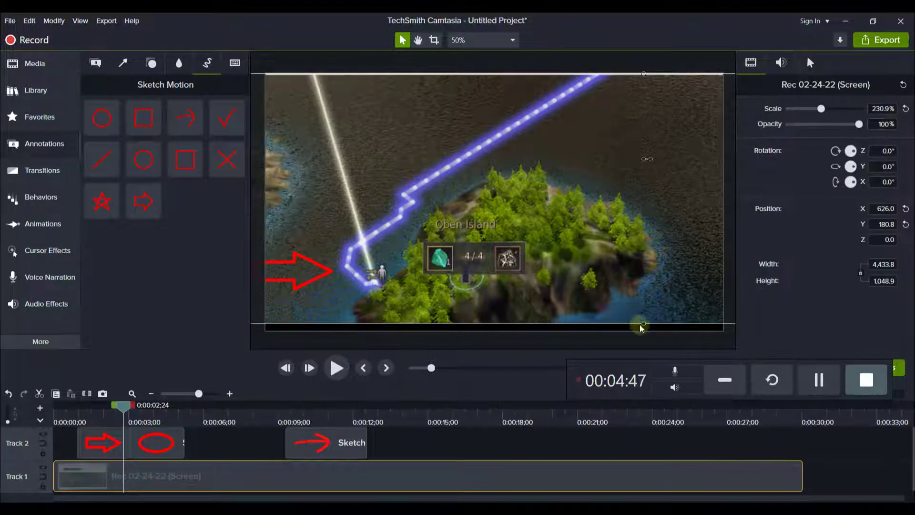
mouse_move(644, 324)
left_mouse_down()
mouse_move(637, 302)
mouse_move(690, 305)
left_mouse_up()
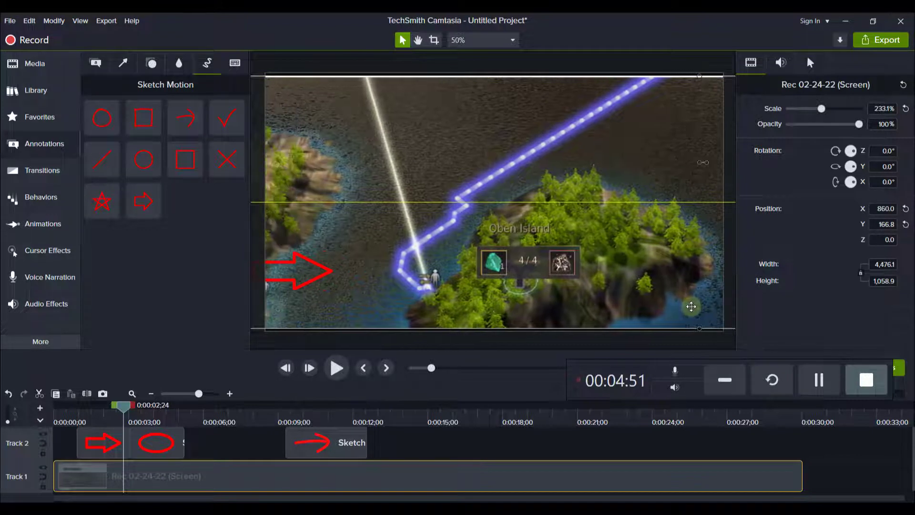
- Re-aim the red arrow at the path's end and replay to check its animation
left_click(334, 280)
left_click_drag(334, 280, 375, 292)
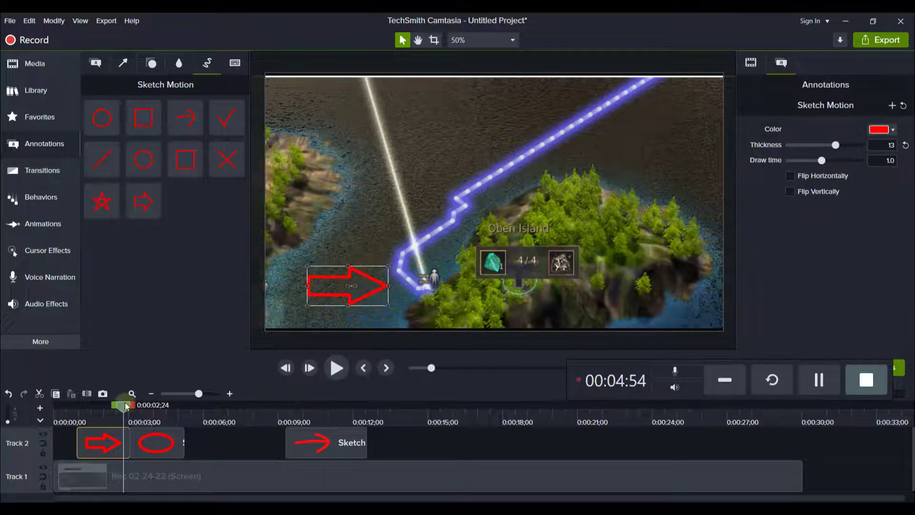
left_click(336, 367)
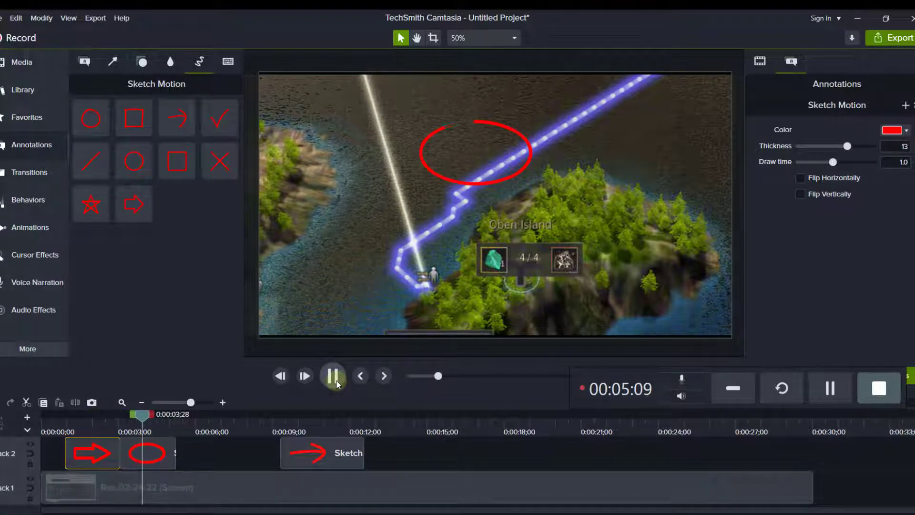
- Enlarge the red ellipse and center it around Oben Island and its 4/4 item box, then replay from the arrow
key("space")
mouse_move(460, 180)
left_mouse_down()
mouse_move(506, 296)
mouse_move(505, 286)
left_mouse_up()
left_click_drag(463, 222, 388, 194)
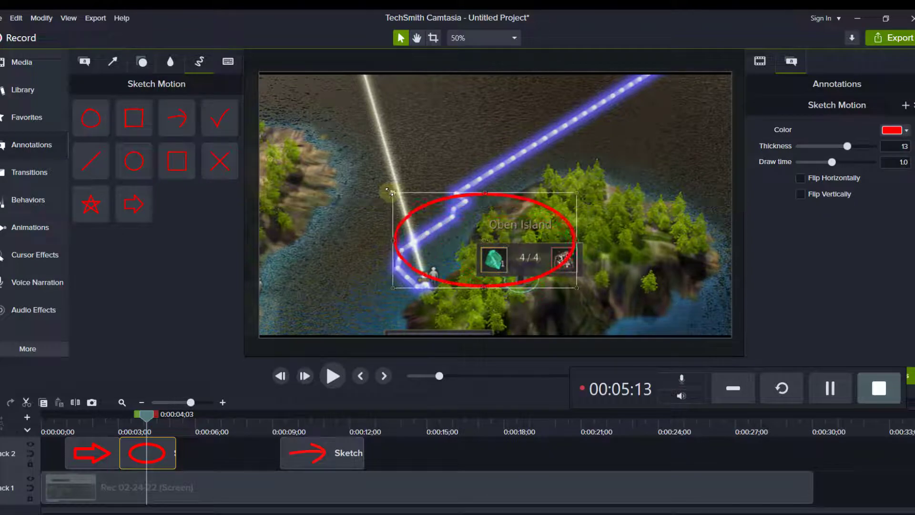
left_click_drag(496, 237, 554, 256)
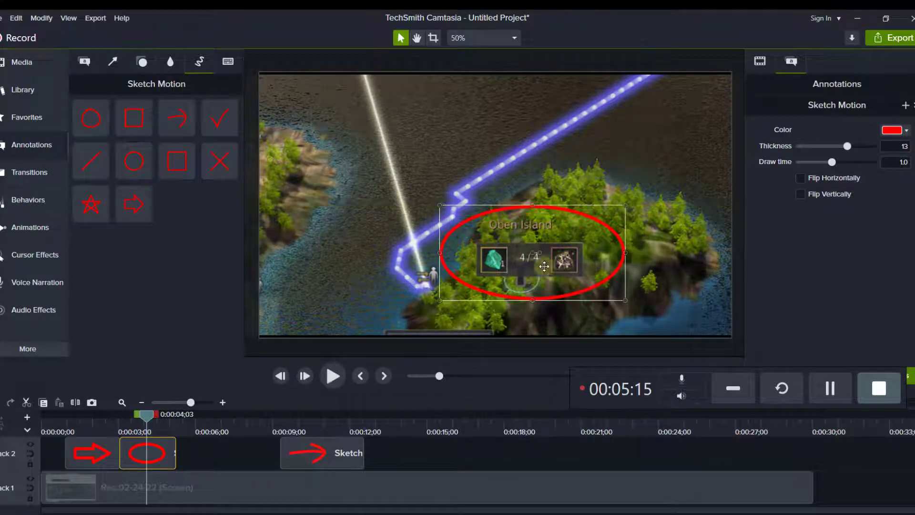
left_click_drag(145, 419, 68, 424)
left_click(340, 380)
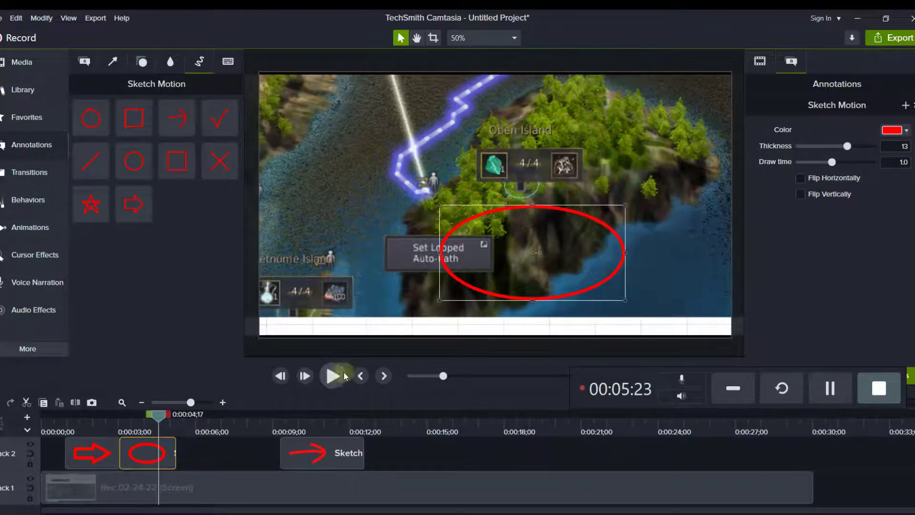
- Open the Zoom-n-Pan animations and stop the playhead at 0:00:02;16, just after the arrow finishes
left_click(30, 178)
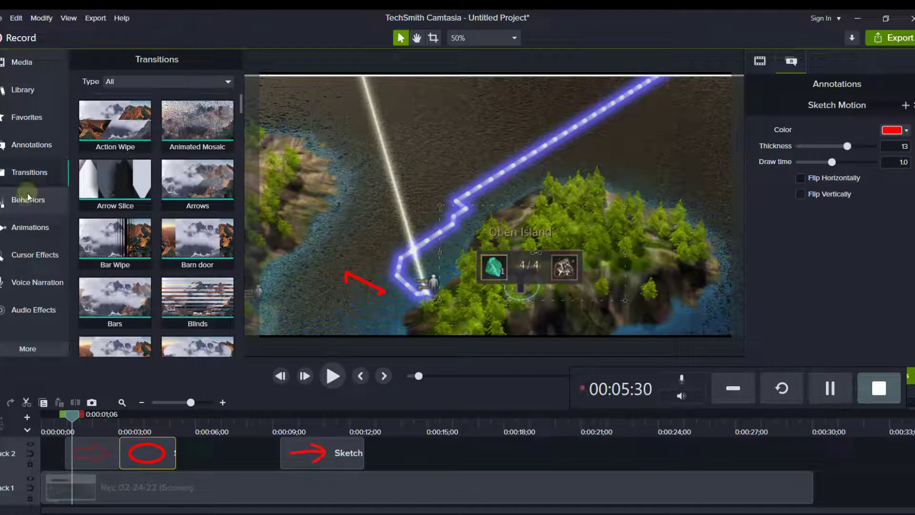
left_click(27, 196)
left_click(29, 227)
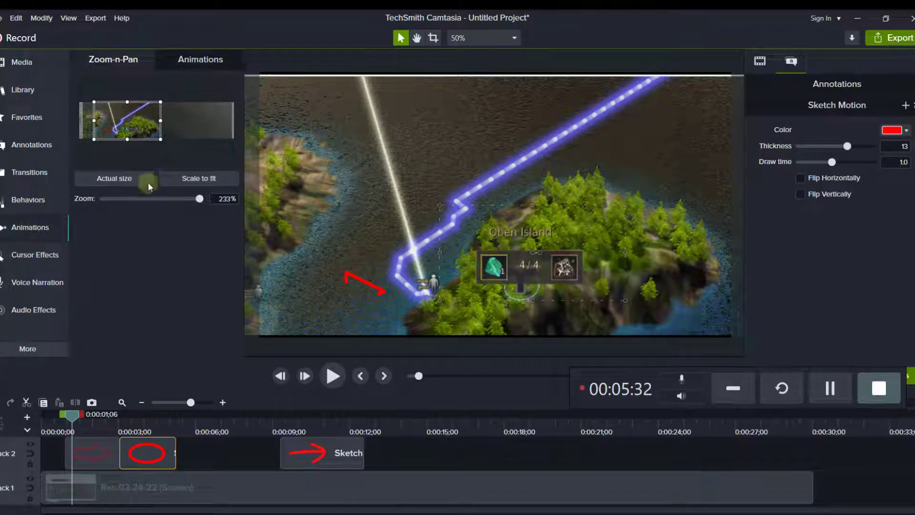
left_click(333, 377)
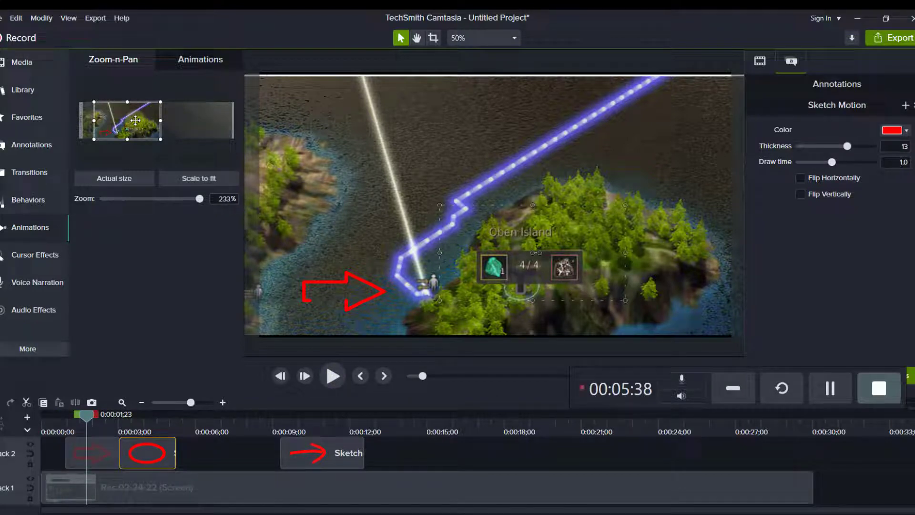
left_click(332, 376)
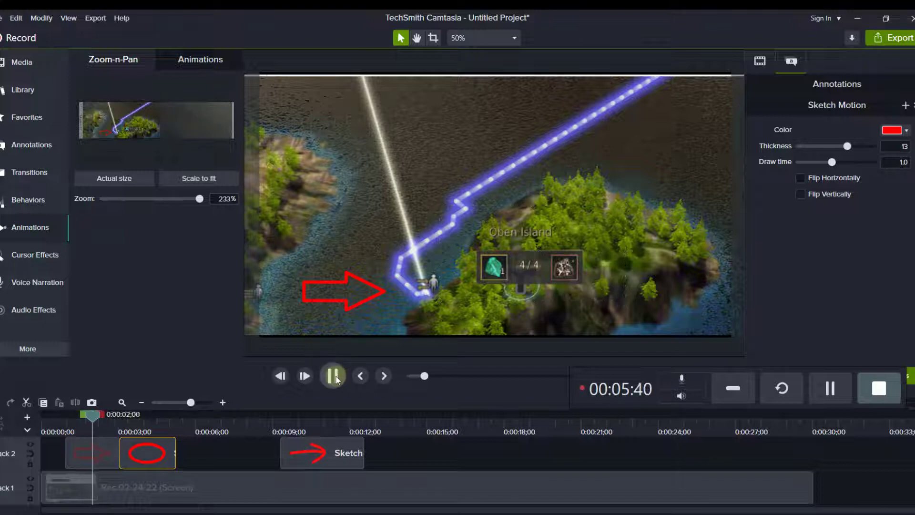
left_click(333, 376)
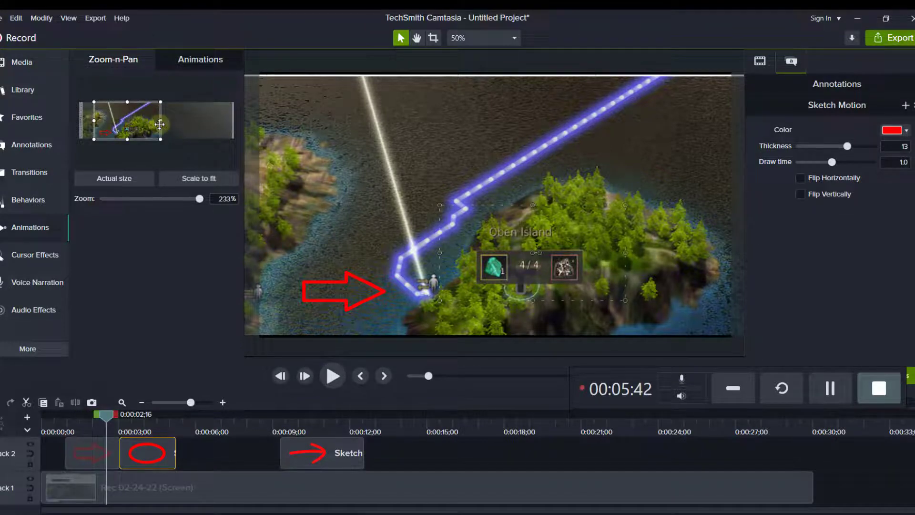
- Zoom to 476% on Oben Island and its 4/4 panel, then preview the zoom-in
left_click_drag(163, 122, 142, 132)
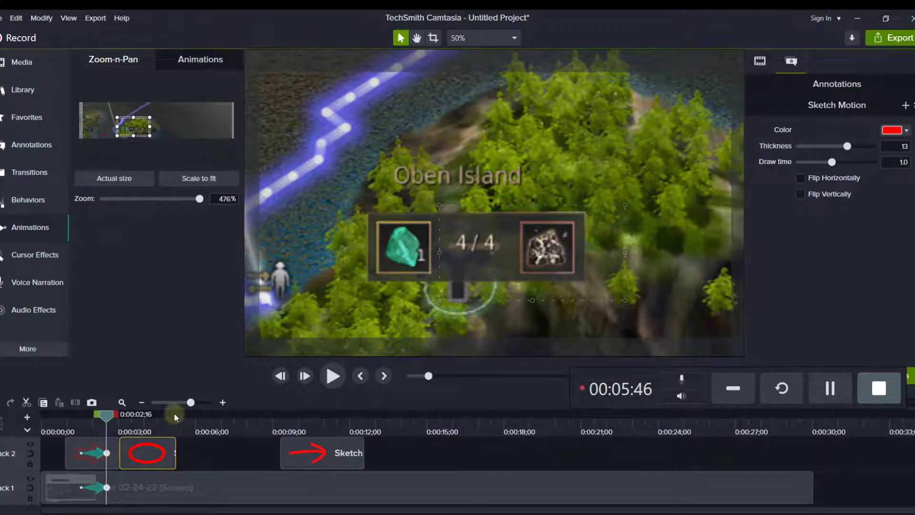
left_click_drag(114, 418, 63, 416)
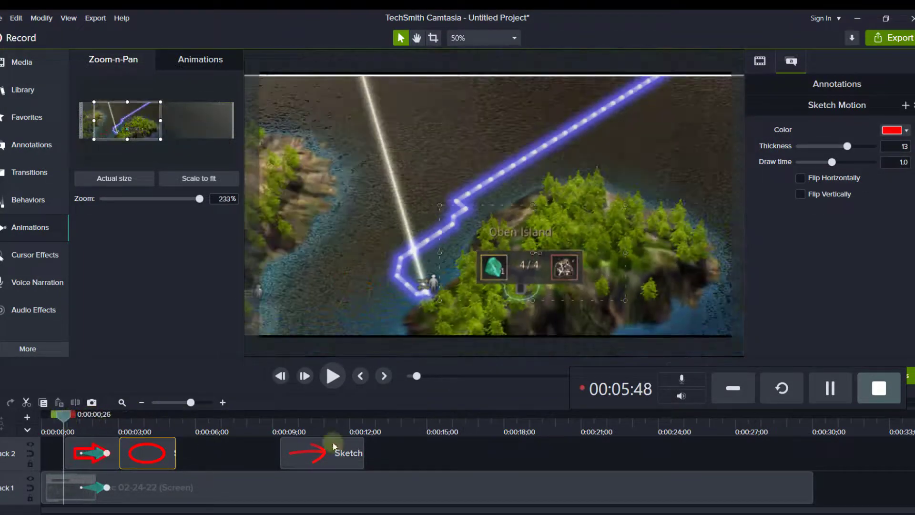
left_click(333, 382)
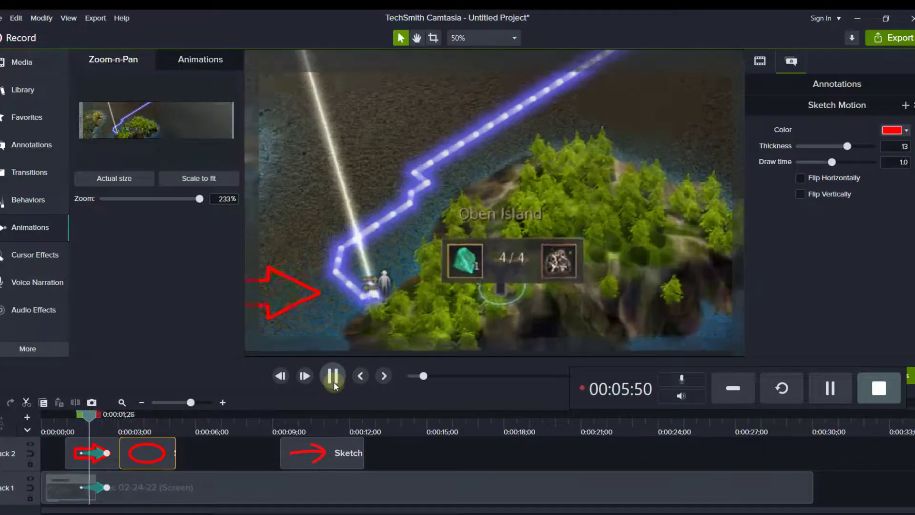